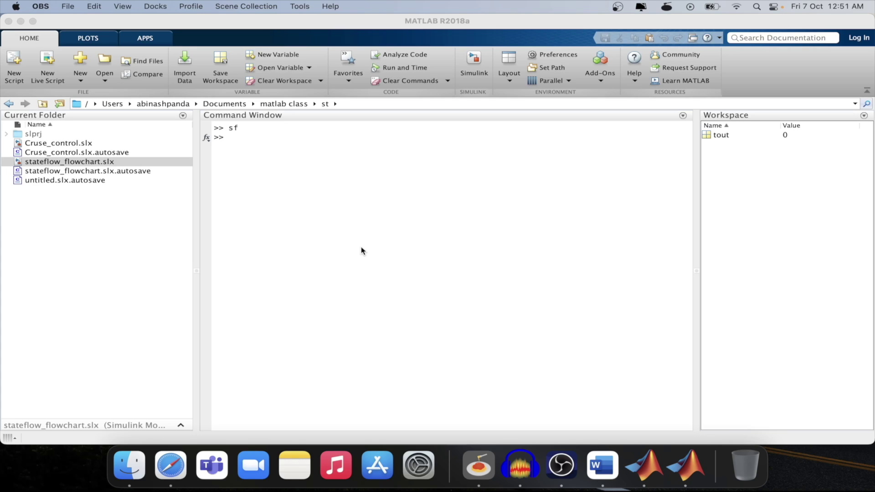
- Focus the MATLAB Command Window at the >> prompt
{"action": "left_click", "coordinate": [360, 247]}
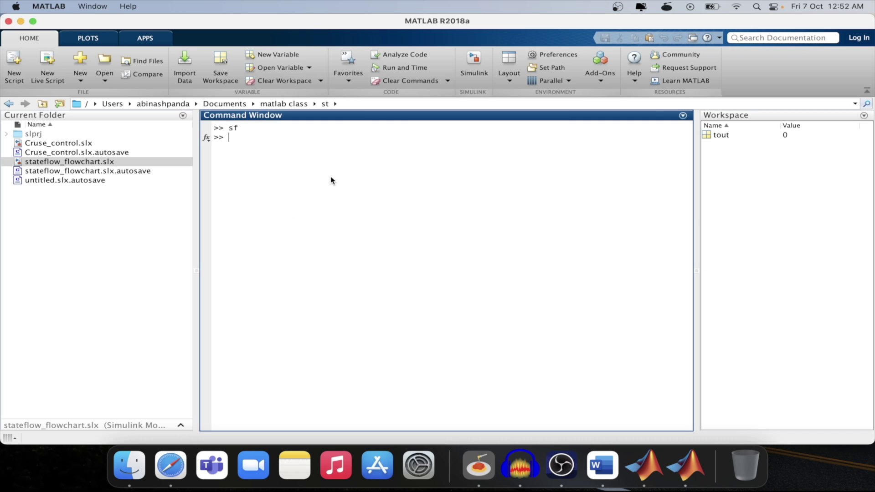
- Run sf to create a new Stateflow model and save it as decomposition_stateflow
{"action": "type", "text": "sf"}
{"action": "key", "text": "Return"}
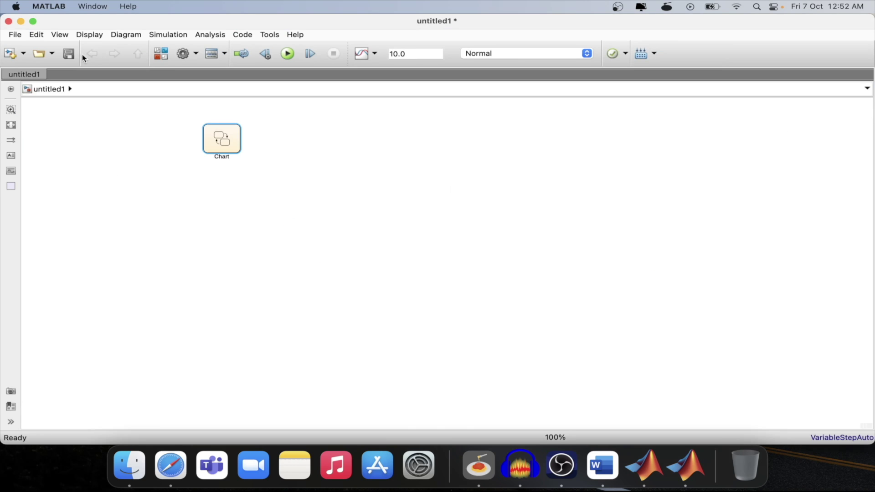
{"action": "left_click", "coordinate": [71, 55]}
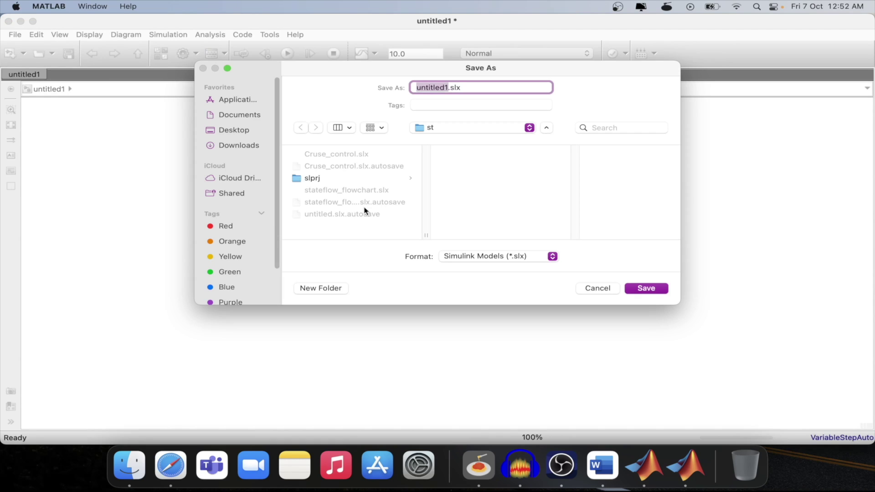
{"action": "type", "text": "decomposition_st"}
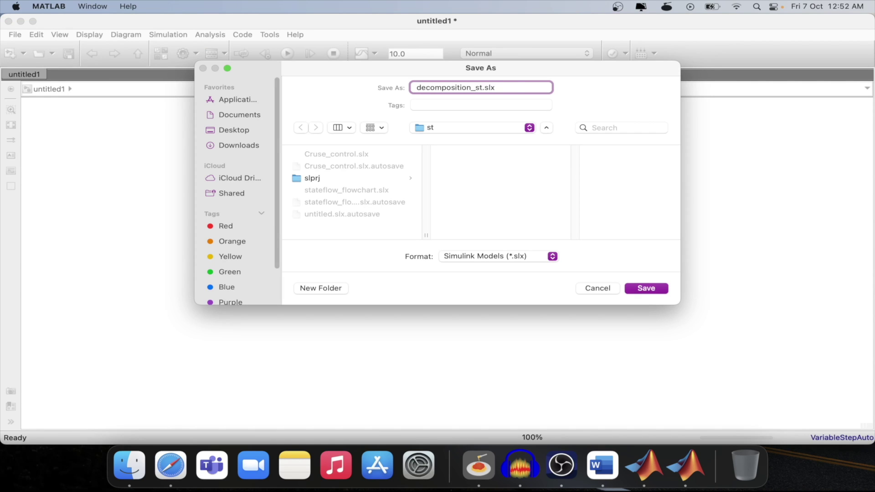
{"action": "type", "text": "ateflow"}
- Save the model as decomposition_stateflow.slx and bring the main MATLAB window forward
{"action": "left_click", "coordinate": [647, 288]}
{"action": "left_click_drag", "start_coordinate": [103, 23], "coordinate": [331, 47]}
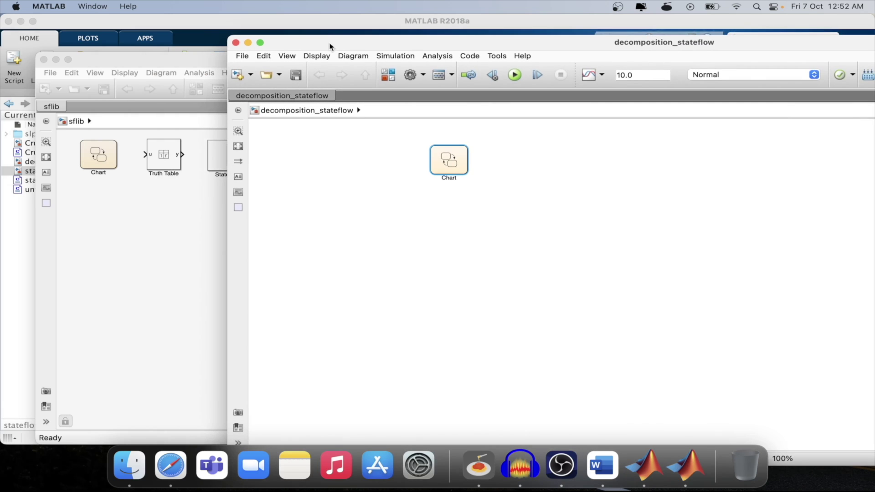
{"action": "left_click_drag", "start_coordinate": [97, 55], "coordinate": [303, 82]}
{"action": "left_click", "coordinate": [51, 163]}
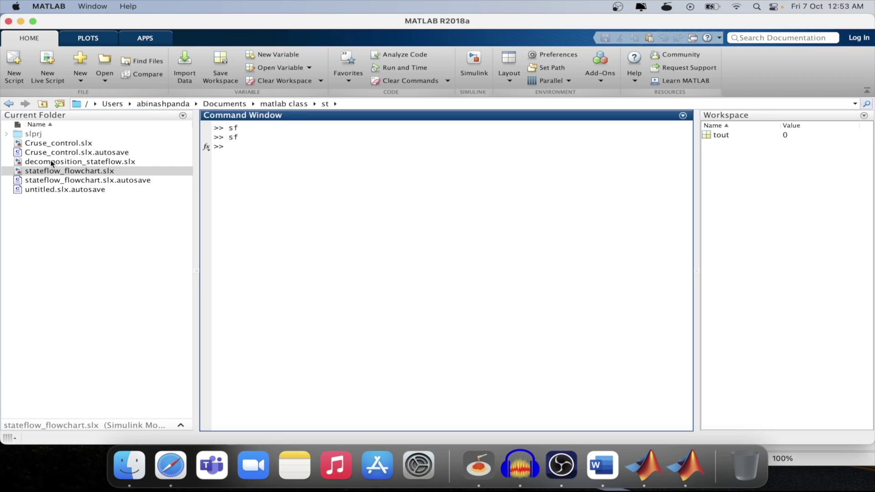
- Reopen decomposition_stateflow.slx and open its Chart block in the Stateflow editor
{"action": "double_click", "coordinate": [76, 165]}
{"action": "left_click", "coordinate": [456, 163]}
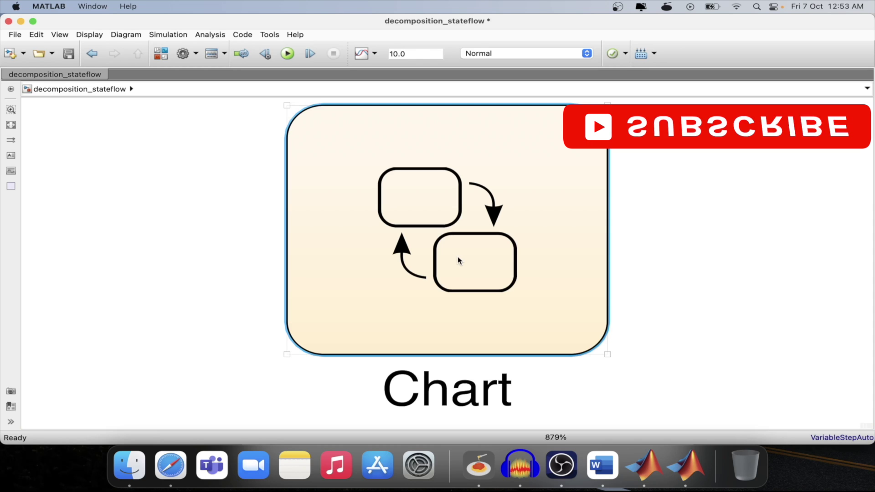
{"action": "double_click", "coordinate": [458, 260]}
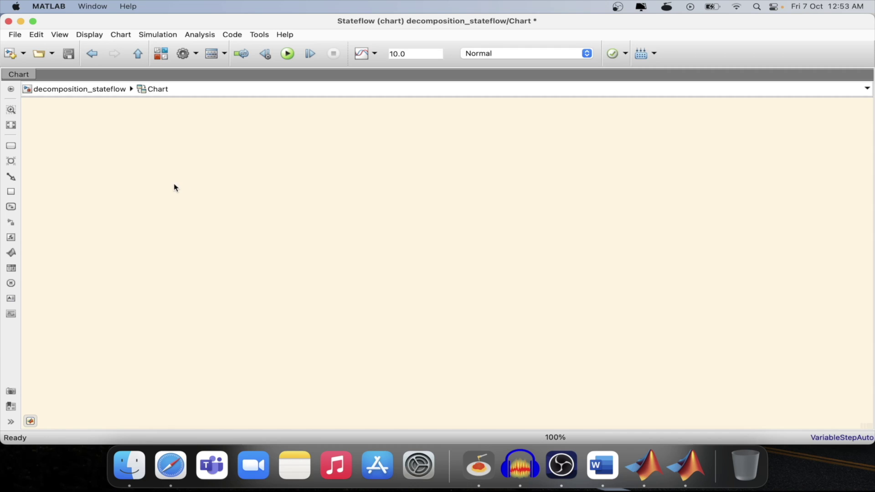
- Add an ON state and copy it to its right as the OFF state
{"action": "left_click_drag", "start_coordinate": [19, 151], "coordinate": [141, 178]}
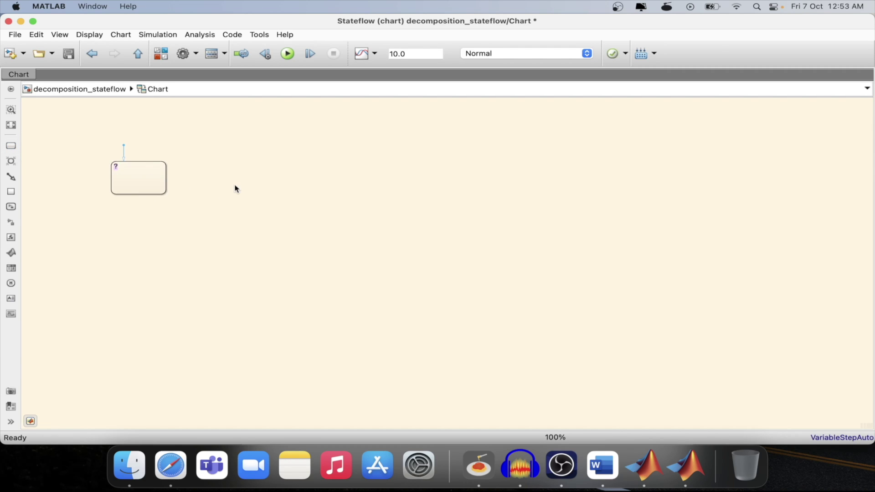
{"action": "type", "text": "ON"}
{"action": "left_click", "coordinate": [152, 190]}
{"action": "left_click", "coordinate": [150, 178]}
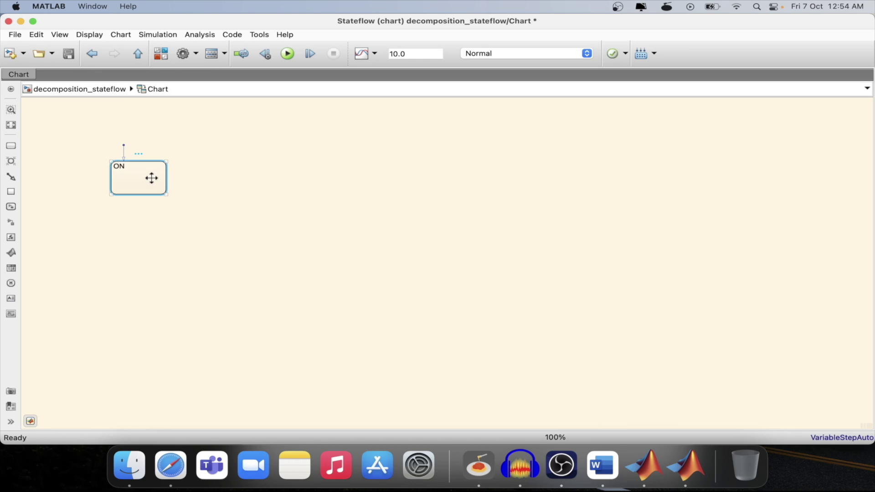
{"action": "left_click_drag", "start_coordinate": [151, 178], "coordinate": [297, 178]}
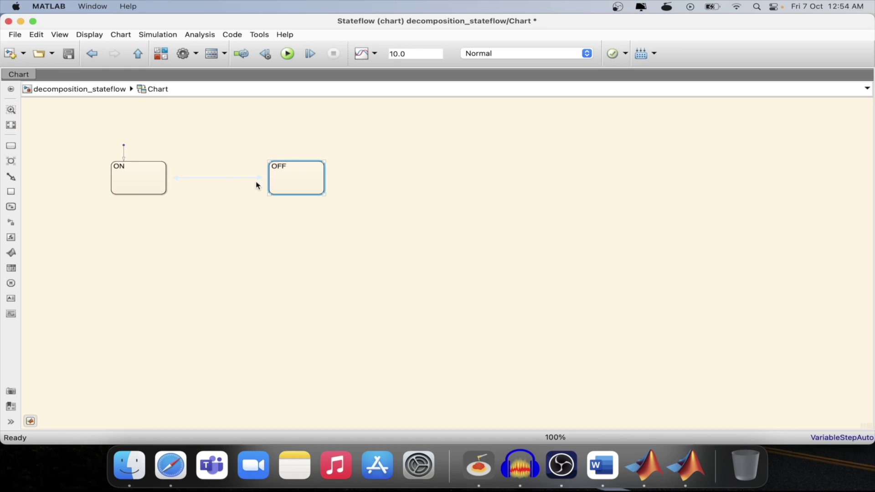
- Draw transitions ON→OFF guarded [sw==1] and OFF→ON guarded [sw==0]
{"action": "left_click", "coordinate": [225, 180]}
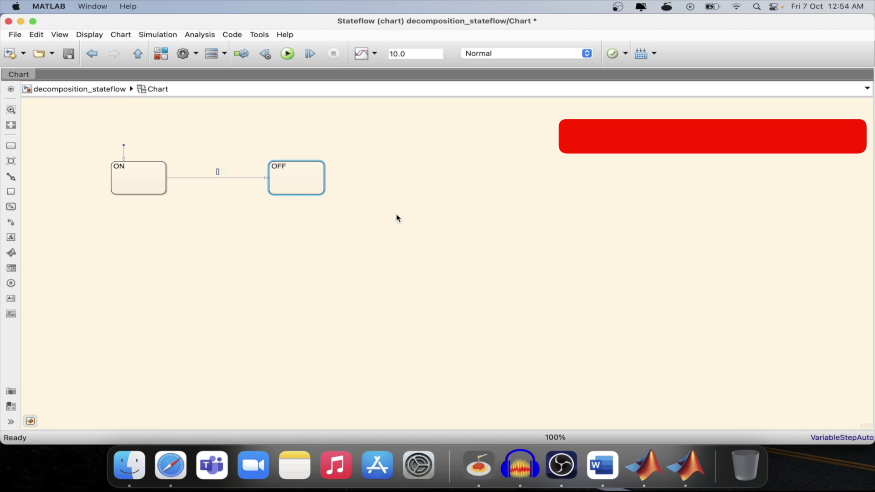
{"action": "type", "text": "sw==1"}
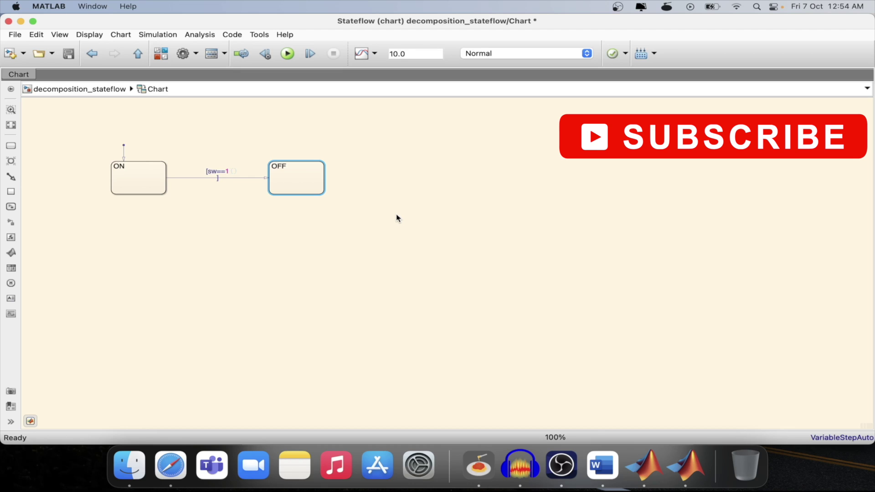
{"action": "left_click", "coordinate": [397, 218]}
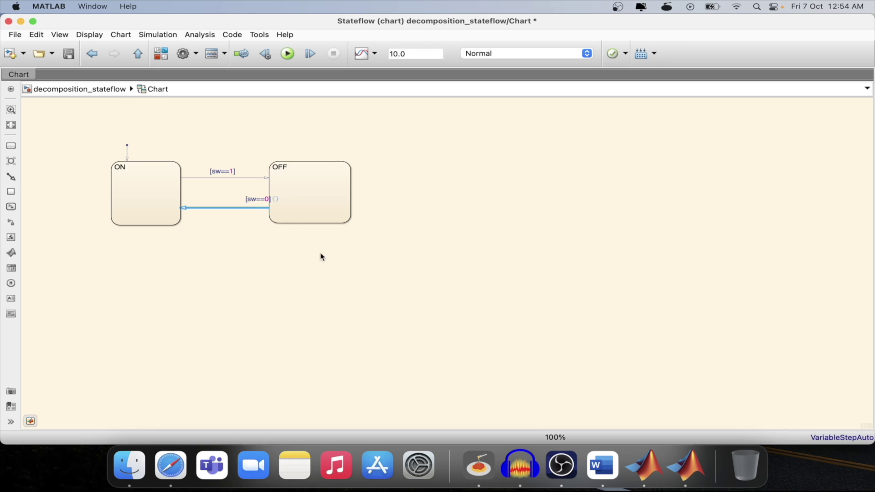
{"action": "left_click", "coordinate": [488, 244]}
{"action": "left_click_drag", "start_coordinate": [256, 200], "coordinate": [236, 199]}
{"action": "left_click", "coordinate": [317, 298]}
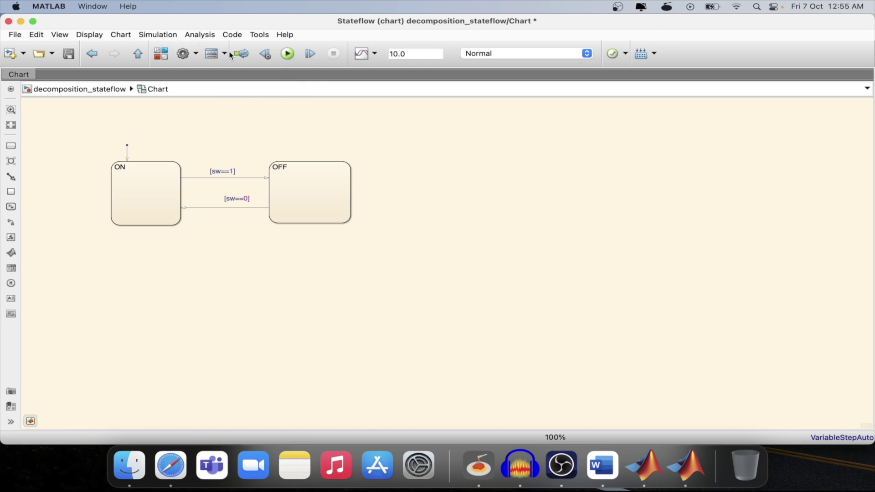
- Define sw as chart input data through the Symbol Wizard, then rerun the simulation
{"action": "left_click", "coordinate": [287, 54]}
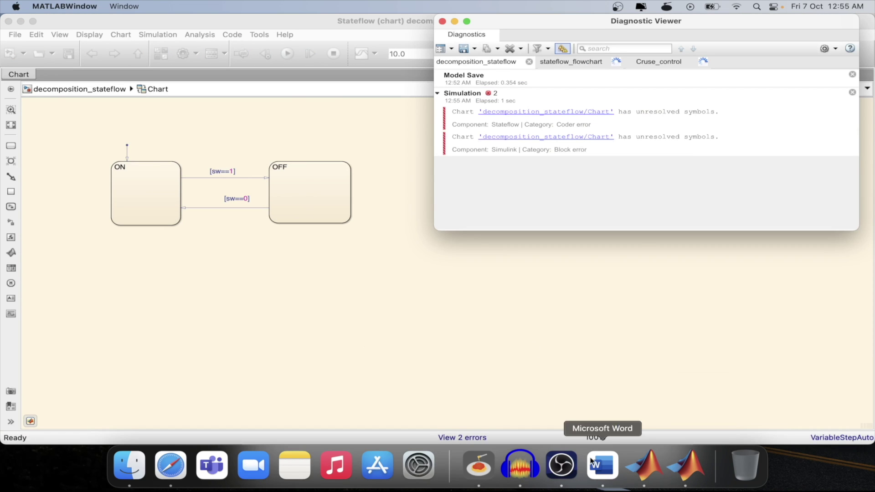
{"action": "right_click", "coordinate": [654, 479]}
{"action": "left_click", "coordinate": [665, 319]}
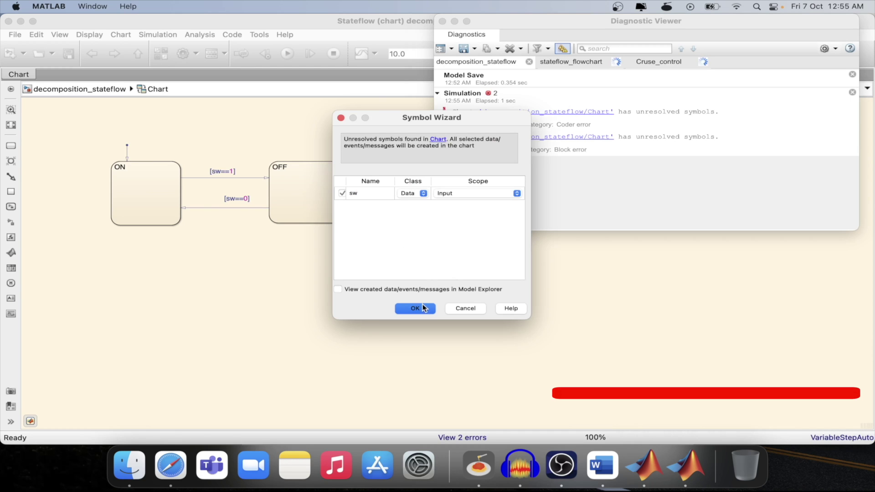
{"action": "left_click", "coordinate": [422, 308]}
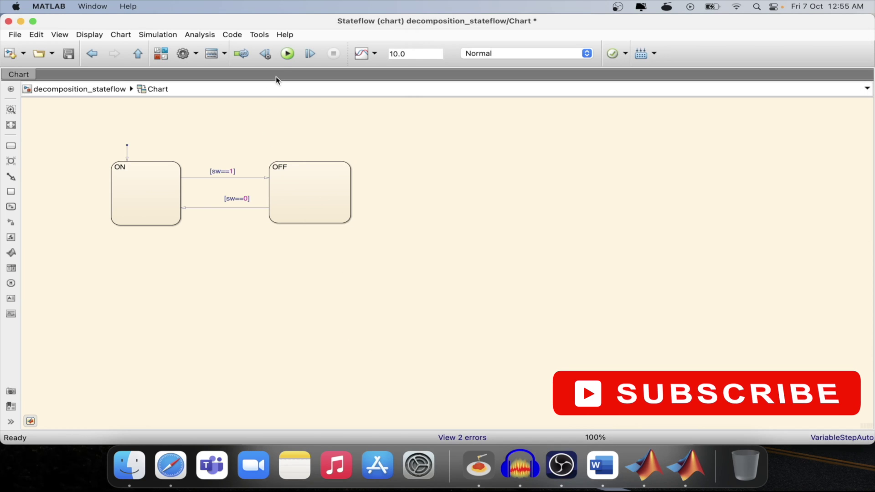
{"action": "left_click", "coordinate": [288, 54]}
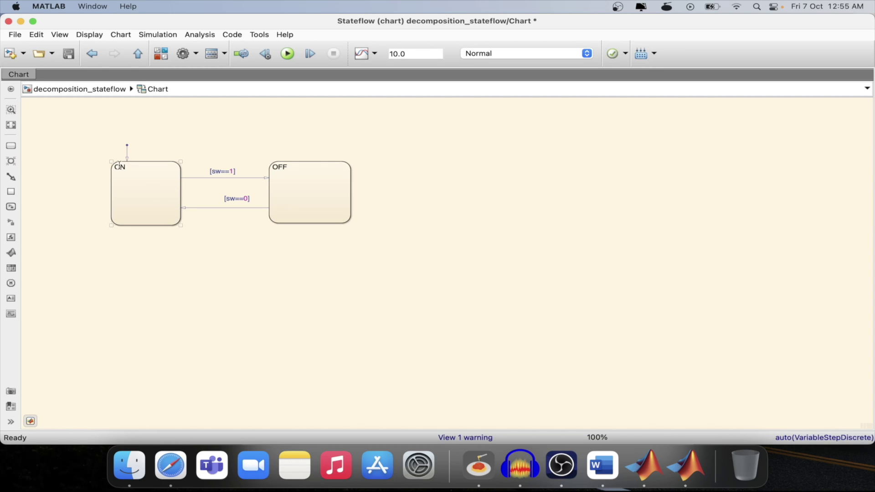
- Copy the ON/OFF states with their transitions below as ON1/OFF1
{"action": "left_click", "coordinate": [104, 129]}
{"action": "left_click_drag", "start_coordinate": [84, 133], "coordinate": [405, 240]}
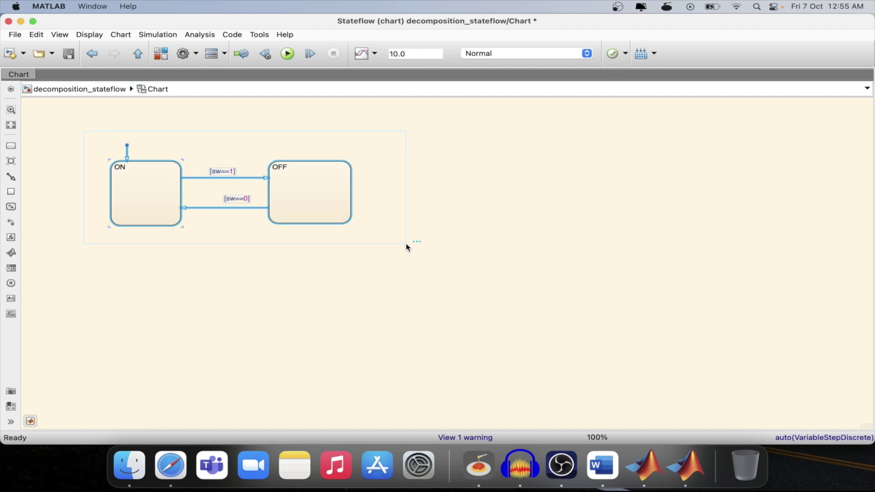
{"action": "left_click_drag", "start_coordinate": [331, 220], "coordinate": [312, 314]}
{"action": "left_click", "coordinate": [427, 250]}
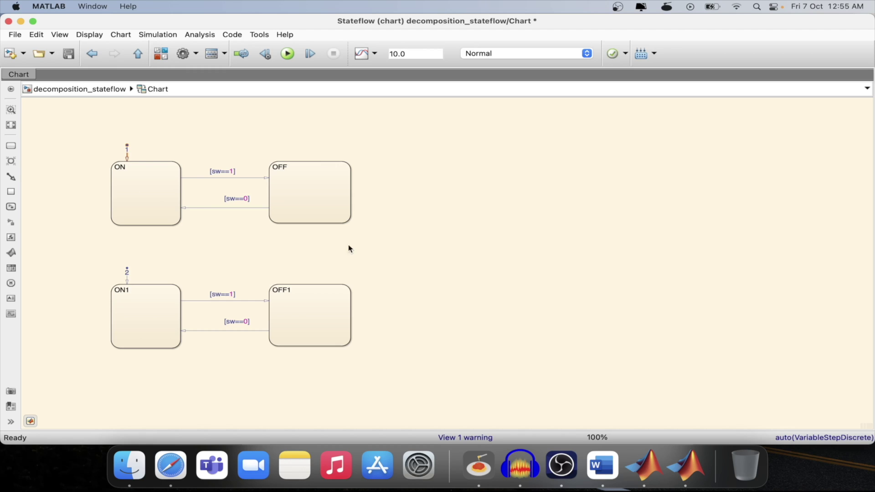
- Draw one superstate around ON1/OFF1 and another around ON/OFF
{"action": "left_click", "coordinate": [11, 146]}
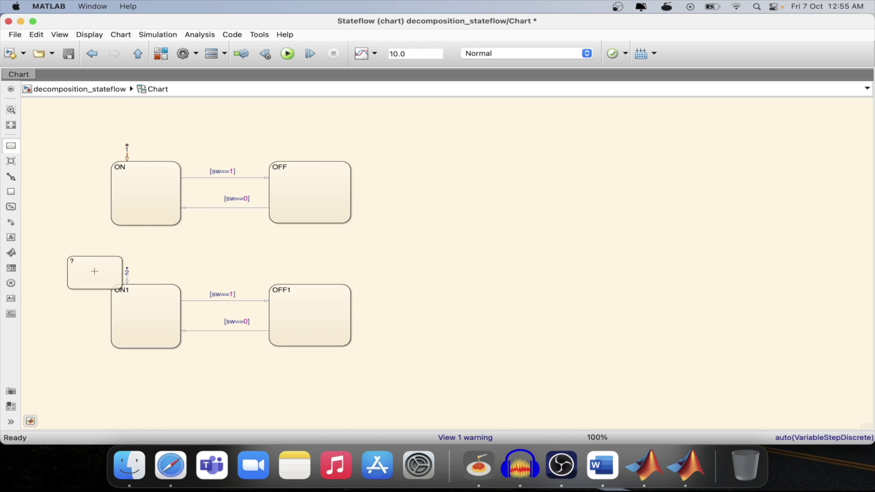
{"action": "left_click", "coordinate": [99, 268]}
{"action": "left_click_drag", "start_coordinate": [128, 285], "coordinate": [413, 384]}
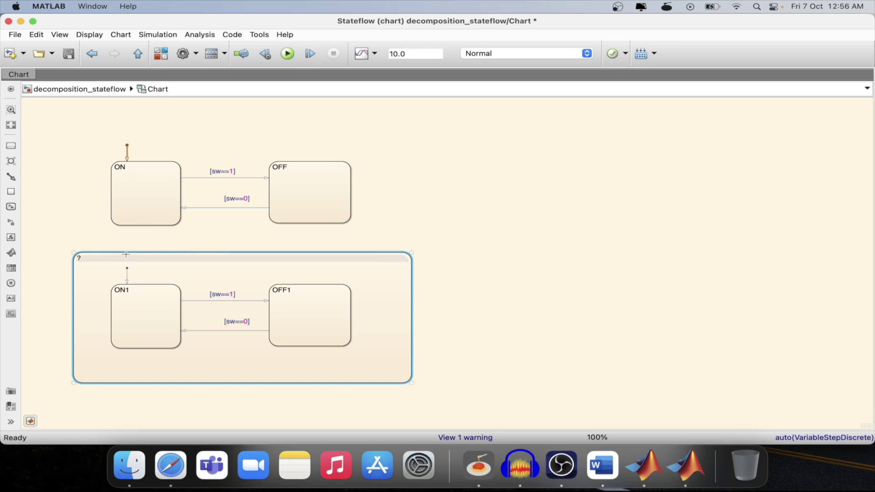
{"action": "left_click", "coordinate": [11, 146]}
{"action": "left_click", "coordinate": [83, 147]}
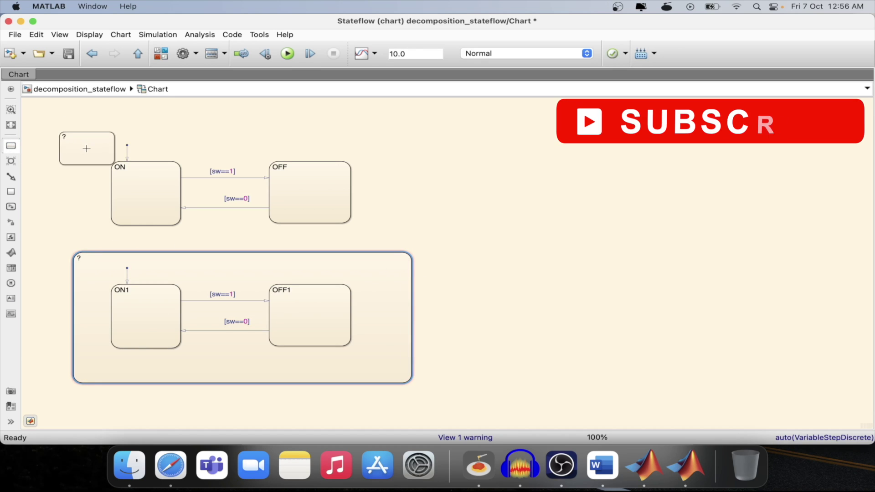
{"action": "left_click_drag", "start_coordinate": [112, 163], "coordinate": [425, 242]}
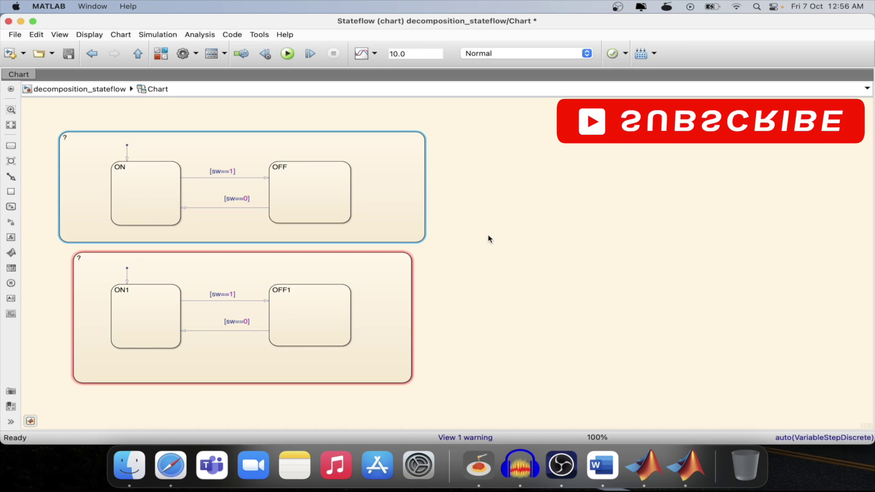
- Set the chart's decomposition to Parallel (AND)
{"action": "right_click", "coordinate": [469, 201]}
{"action": "mouse_move", "coordinate": [469, 178]}
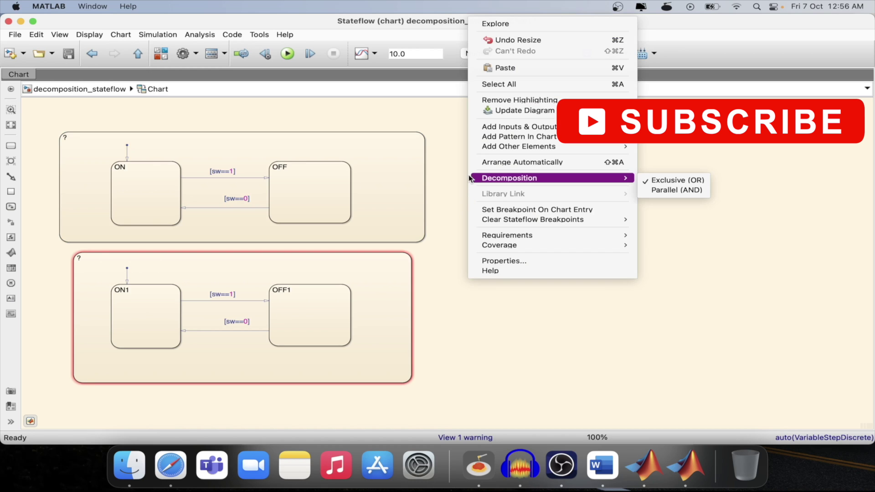
{"action": "left_click", "coordinate": [655, 191]}
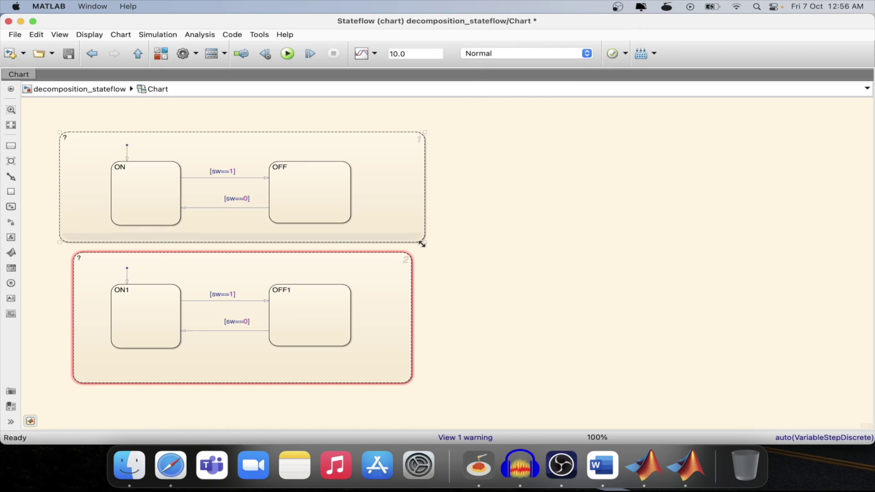
- Name the top superstate P1 and the bottom superstate P2
{"action": "left_click", "coordinate": [88, 156]}
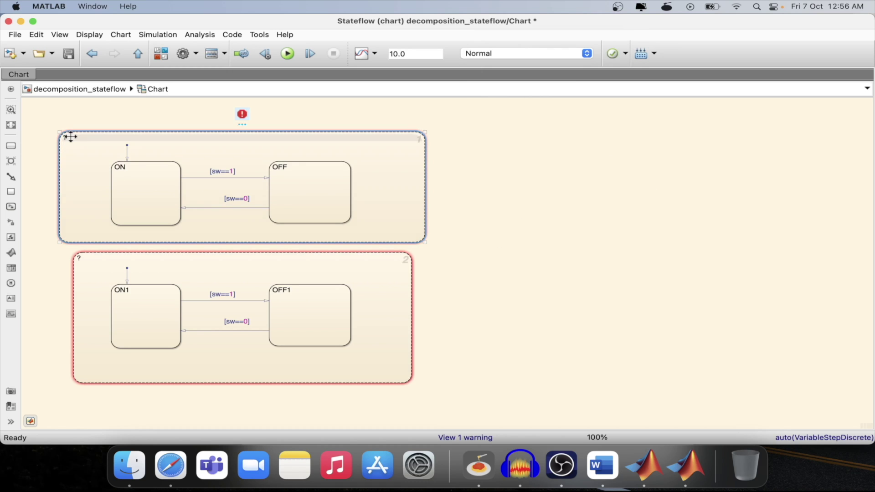
{"action": "left_click", "coordinate": [71, 139]}
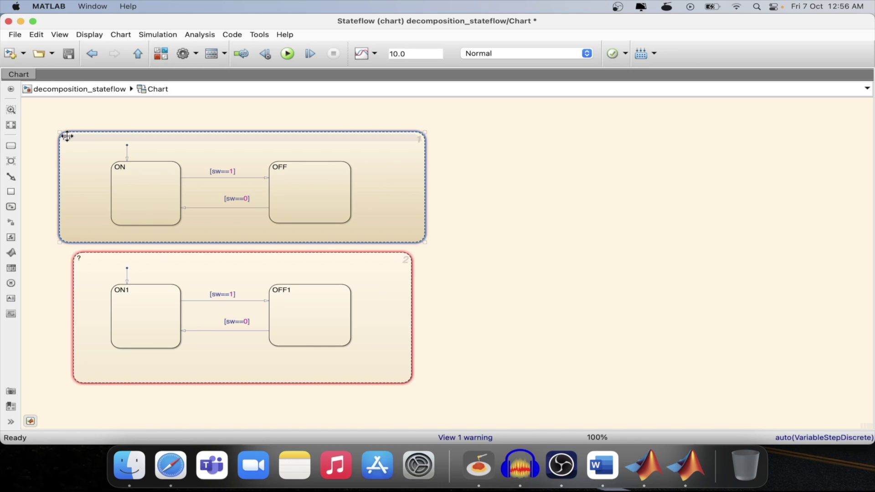
{"action": "left_click", "coordinate": [82, 290]}
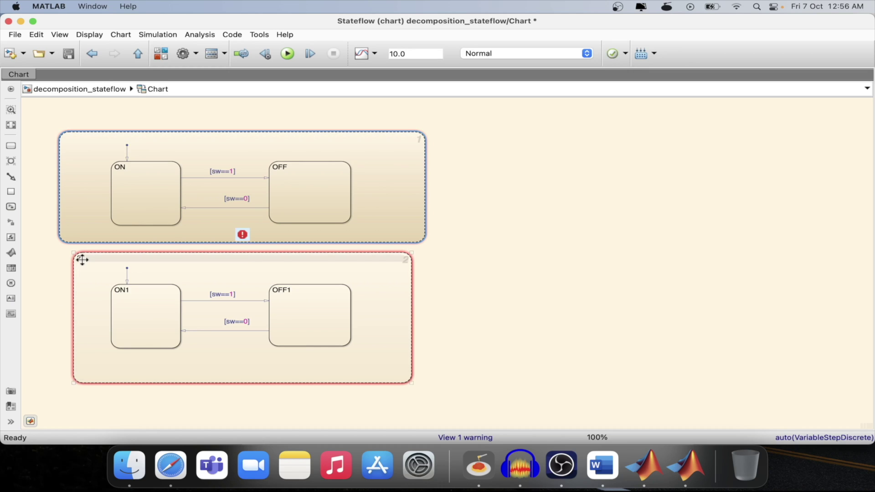
- Shift P1 slightly right and widen P2 so both share the same width
{"action": "left_click_drag", "start_coordinate": [294, 158], "coordinate": [308, 159]}
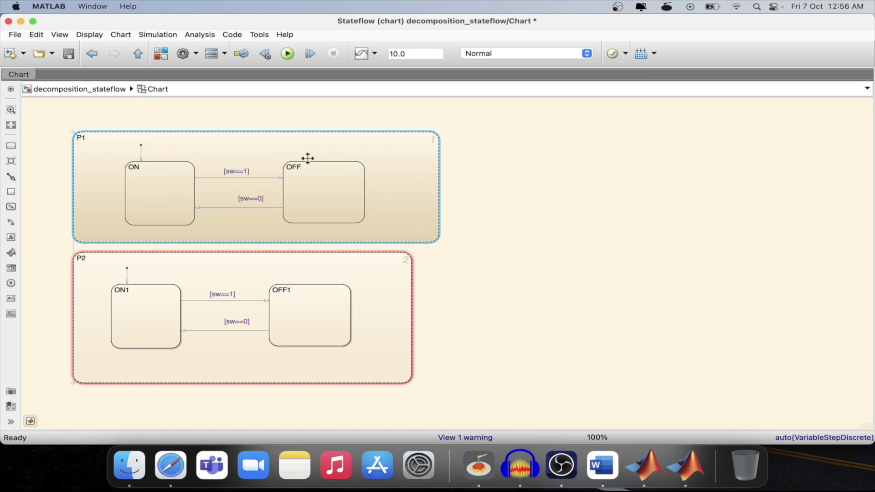
{"action": "left_click", "coordinate": [399, 314]}
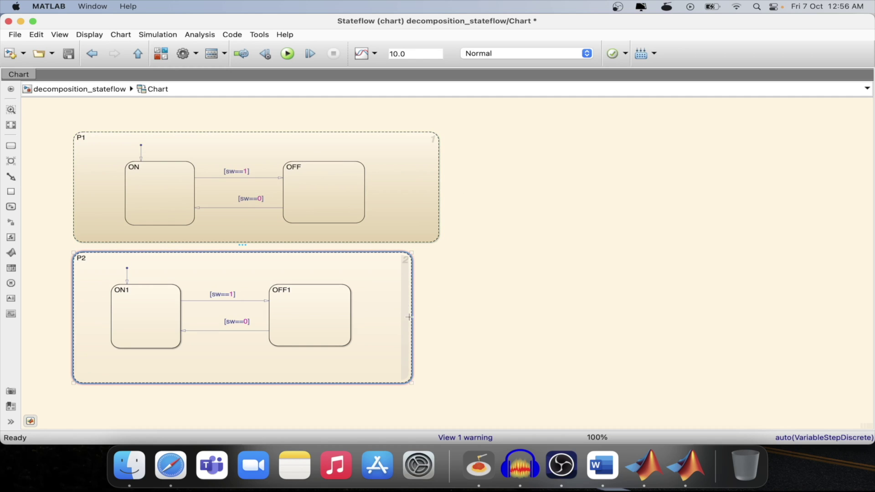
{"action": "left_click_drag", "start_coordinate": [406, 386], "coordinate": [440, 387]}
{"action": "left_click", "coordinate": [211, 135]}
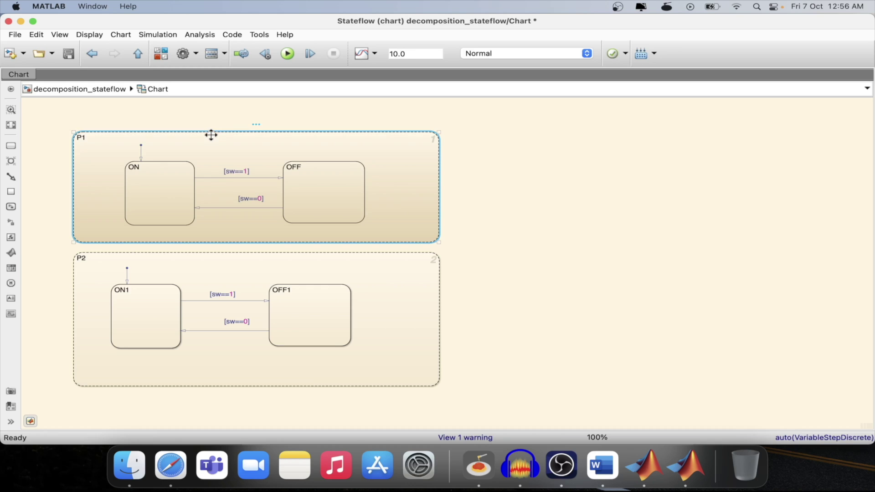
{"action": "left_click", "coordinate": [237, 255]}
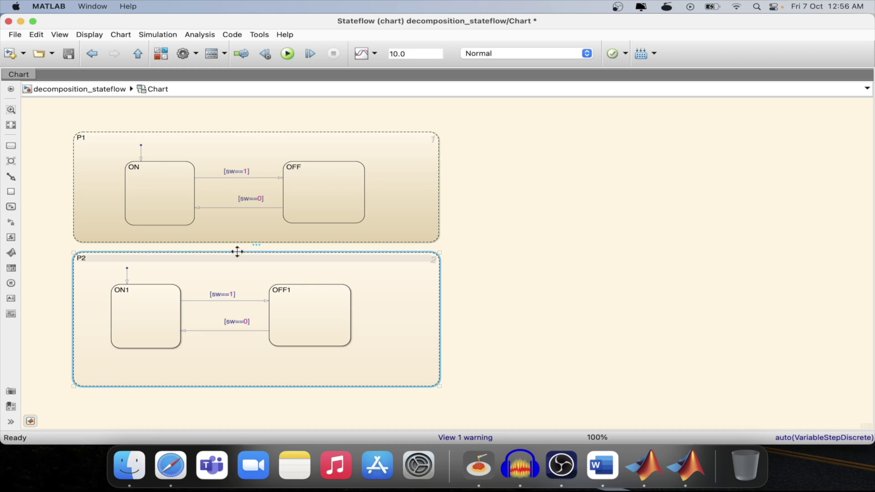
{"action": "left_click", "coordinate": [234, 135]}
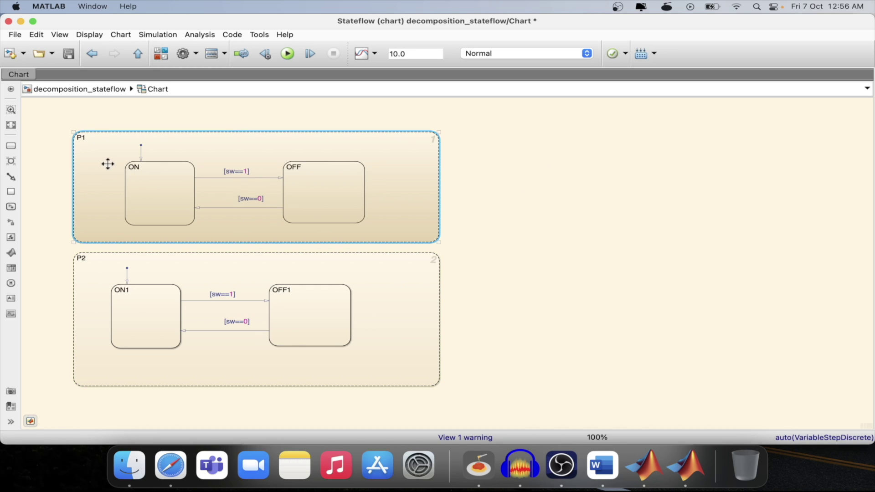
{"action": "left_click", "coordinate": [108, 256]}
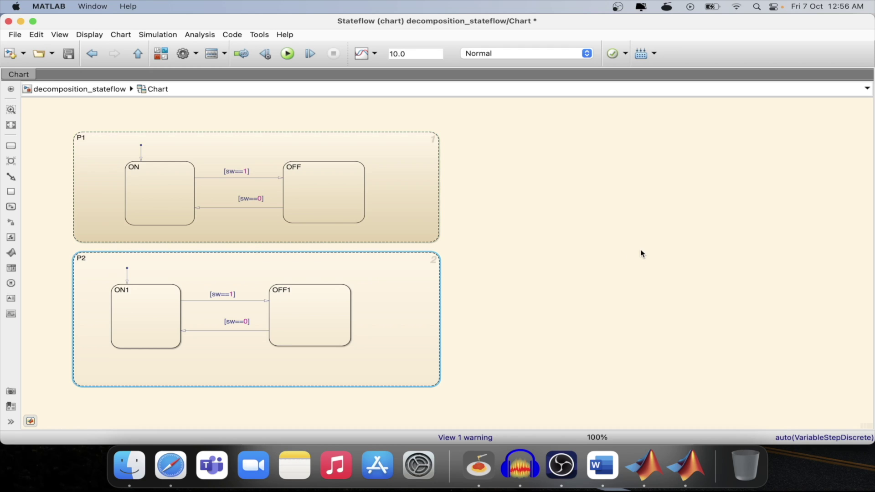
{"action": "left_click", "coordinate": [578, 246]}
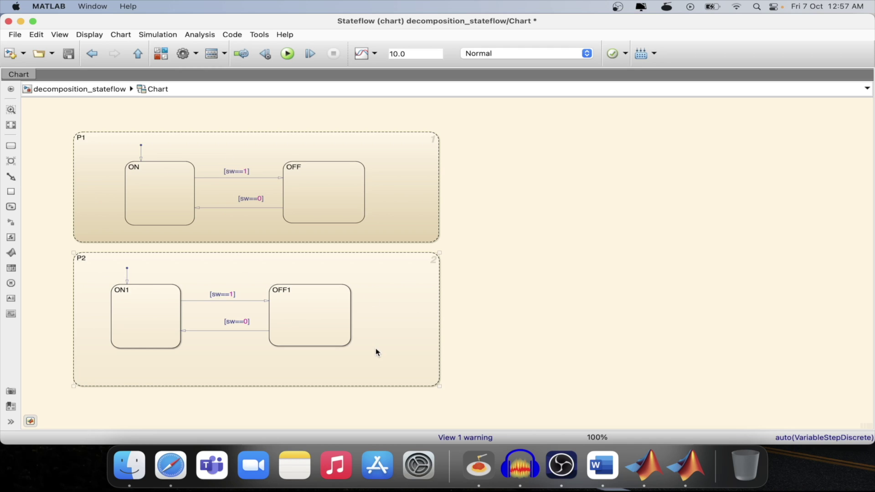
- Select ON1, P2 and P1 in turn to compare the superstates' alignment
{"action": "left_click", "coordinate": [169, 305]}
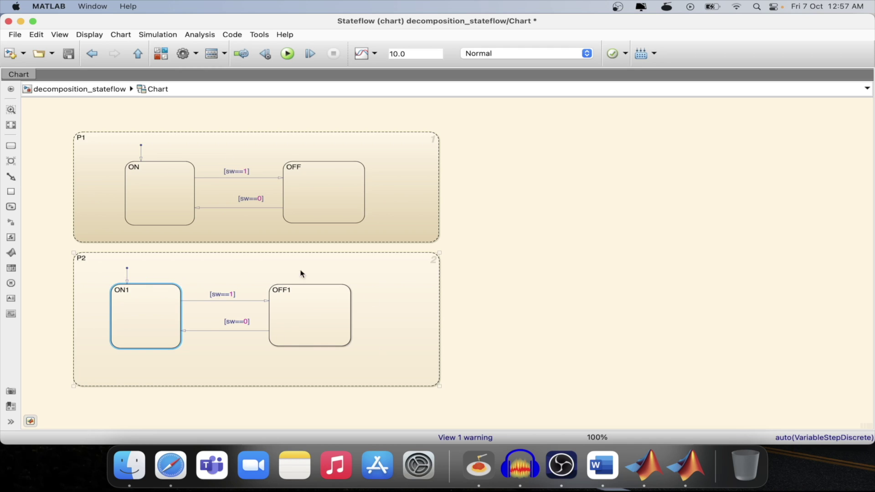
{"action": "left_click", "coordinate": [432, 312]}
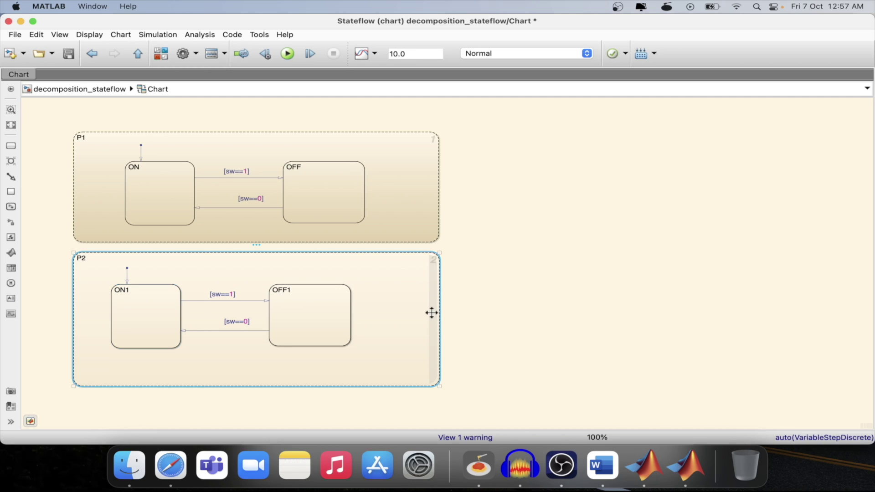
{"action": "left_click", "coordinate": [162, 137]}
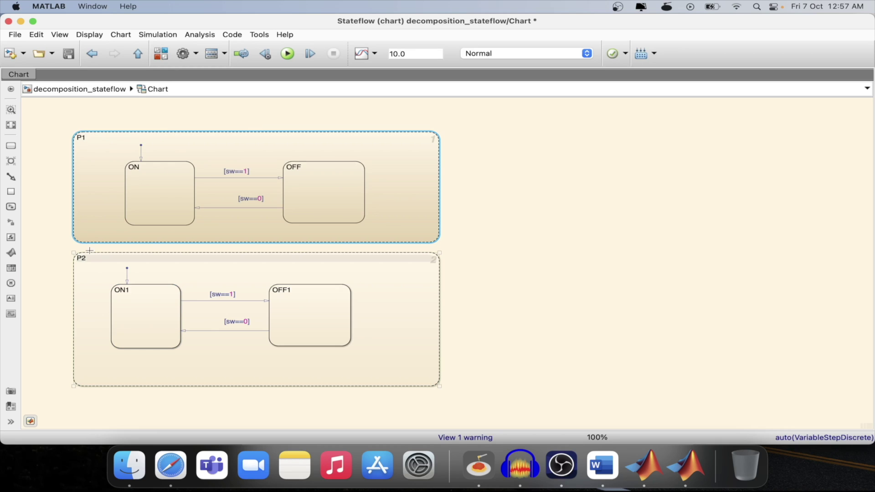
{"action": "left_click", "coordinate": [82, 318]}
{"action": "left_click", "coordinate": [607, 214]}
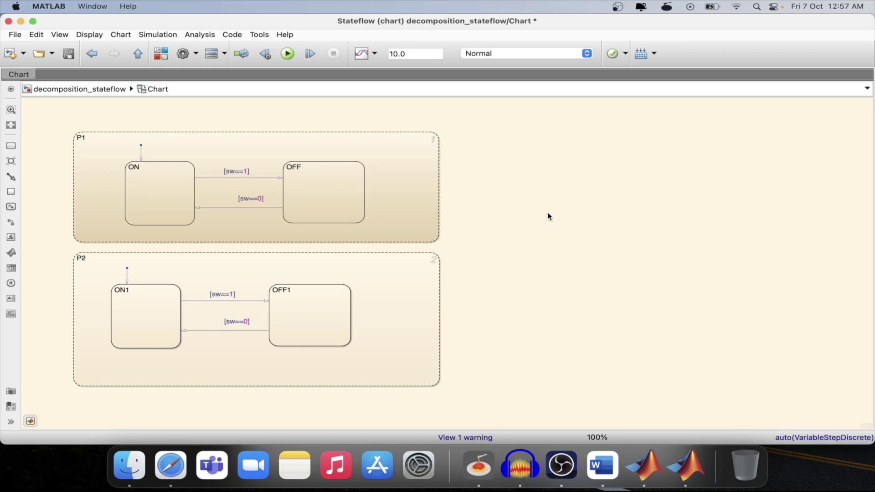
- Fit the view, confirm Parallel (AND) decomposition, and check P1 and P2's dashed borders
{"action": "key", "text": "space"}
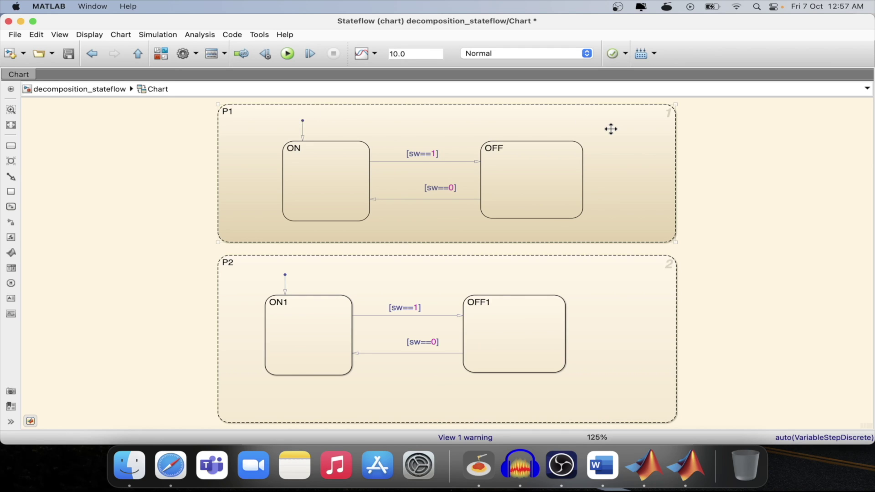
{"action": "left_click", "coordinate": [617, 295]}
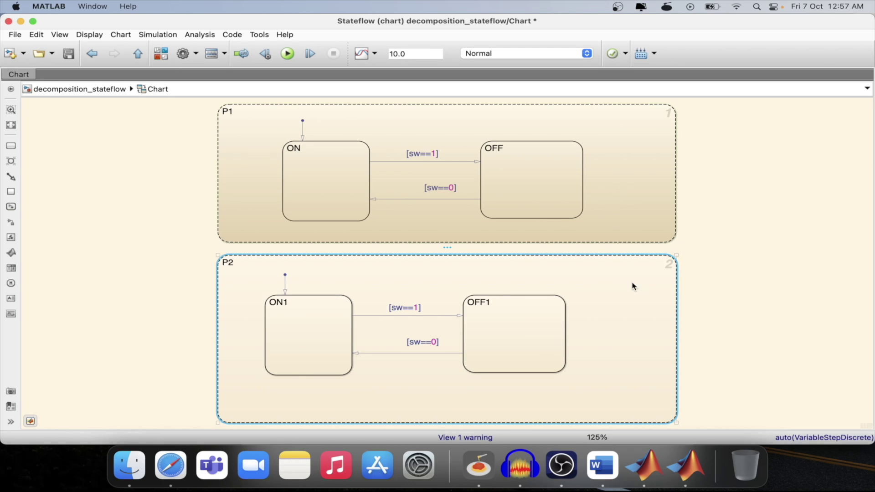
{"action": "left_click", "coordinate": [105, 189]}
{"action": "right_click", "coordinate": [90, 183]}
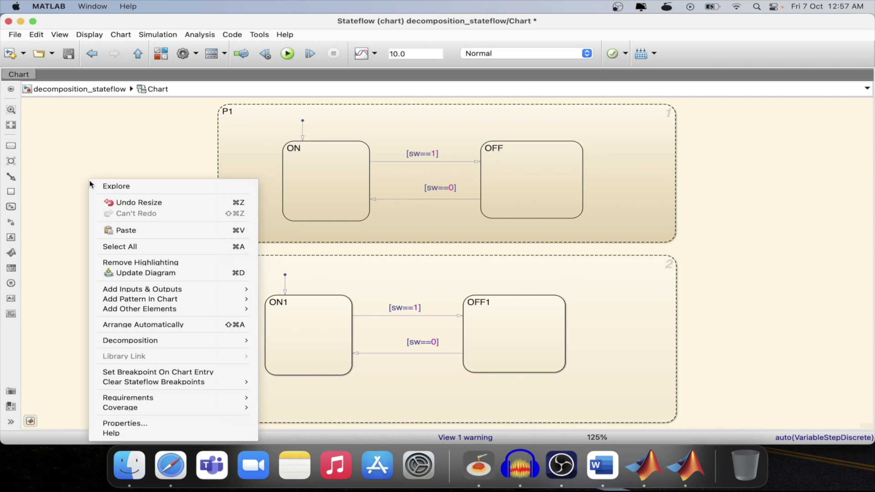
{"action": "mouse_move", "coordinate": [140, 341]}
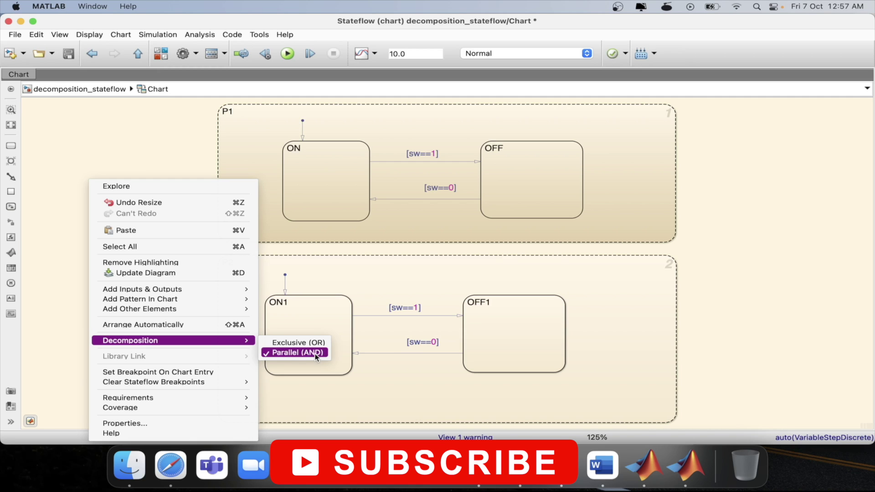
{"action": "left_click", "coordinate": [268, 137]}
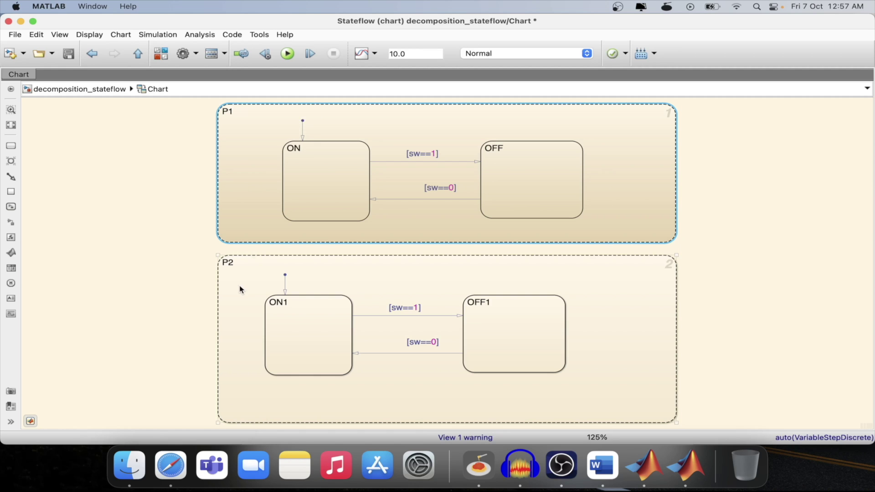
{"action": "left_click", "coordinate": [249, 260]}
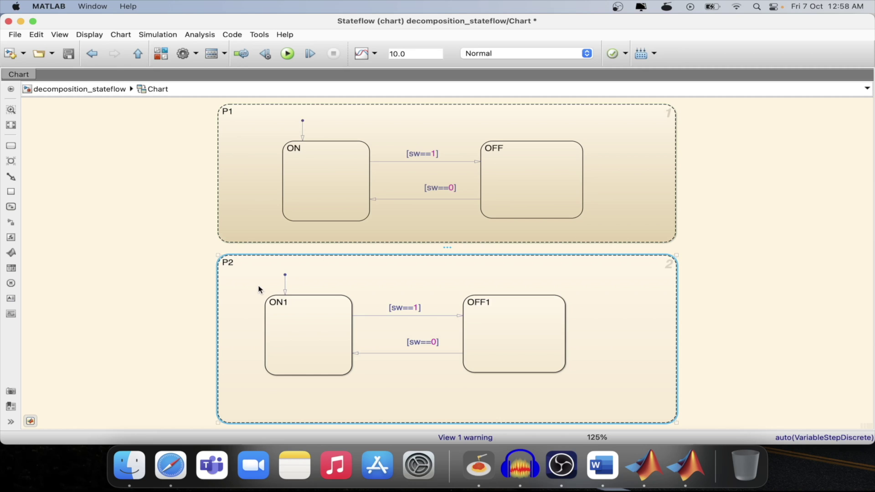
{"action": "left_click", "coordinate": [374, 237]}
{"action": "left_click", "coordinate": [168, 116]}
- Add a Constant block of value 1 and wire it to the Chart's sw input
{"action": "left_click", "coordinate": [139, 55]}
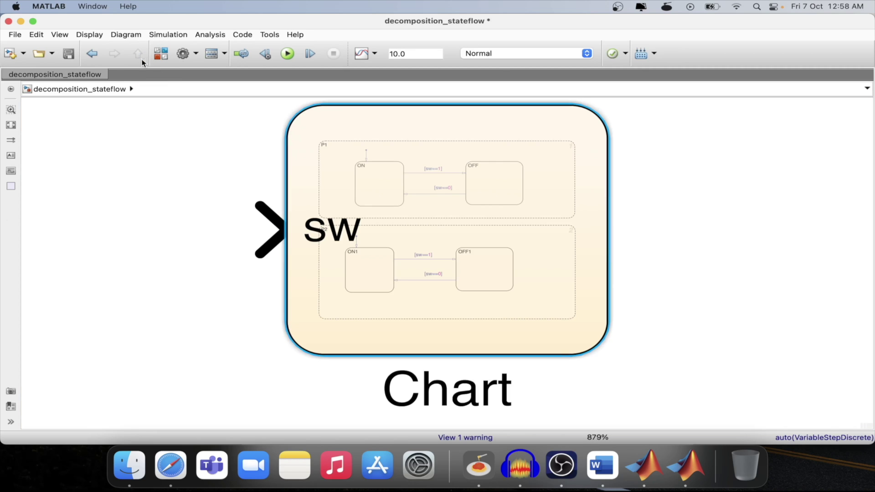
{"action": "double_click", "coordinate": [95, 231]}
{"action": "type", "text": "con"}
{"action": "key", "text": "Return"}
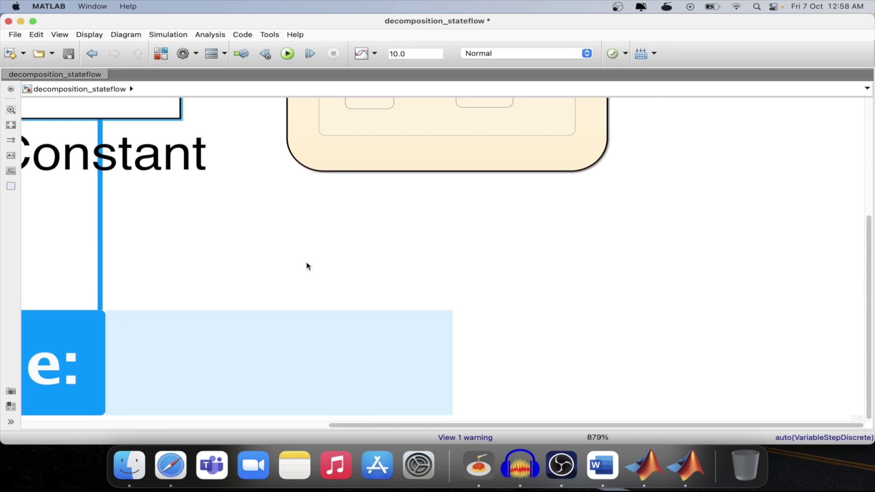
{"action": "left_click", "coordinate": [307, 264]}
{"action": "key", "text": "space"}
{"action": "left_click_drag", "start_coordinate": [318, 264], "coordinate": [398, 262]}
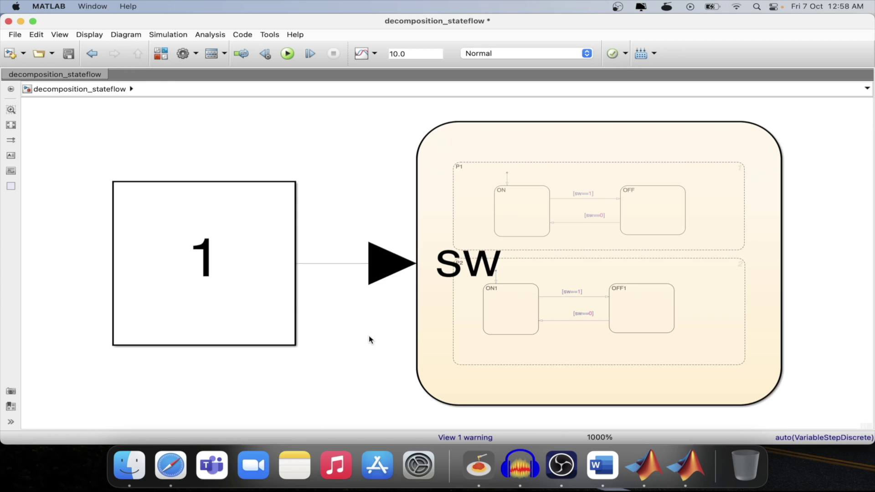
- Reopen the Chart and step the simulation, showing ON and ON1 active at T=0
{"action": "double_click", "coordinate": [576, 215]}
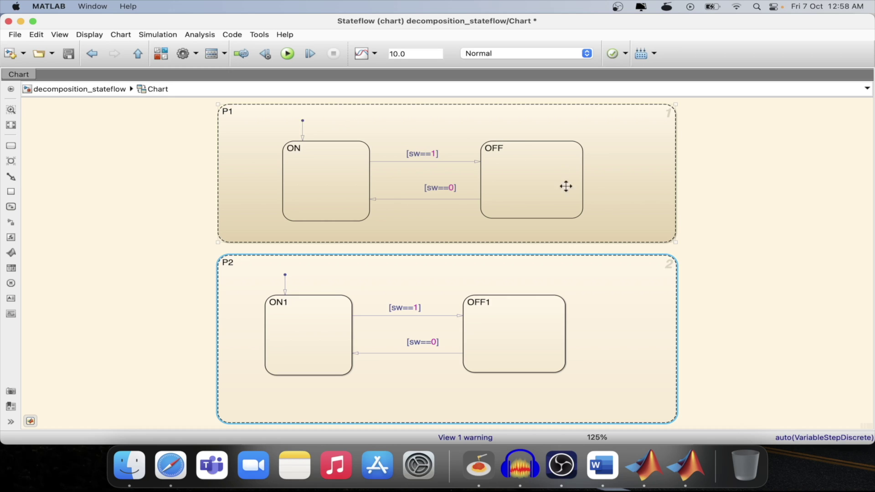
{"action": "left_click", "coordinate": [515, 188]}
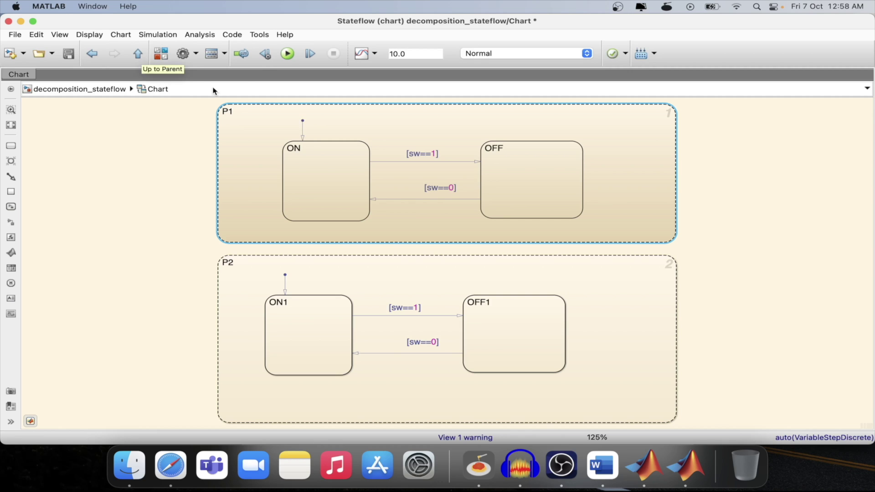
{"action": "left_click", "coordinate": [139, 56]}
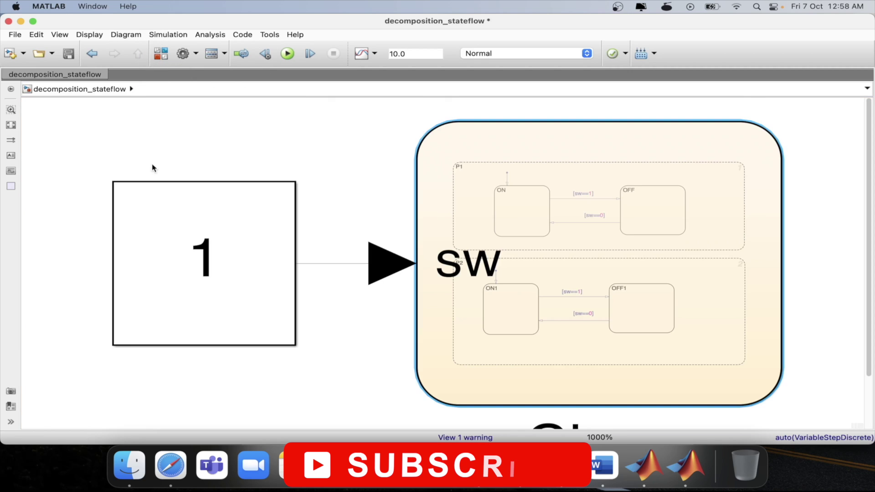
{"action": "left_click", "coordinate": [215, 233]}
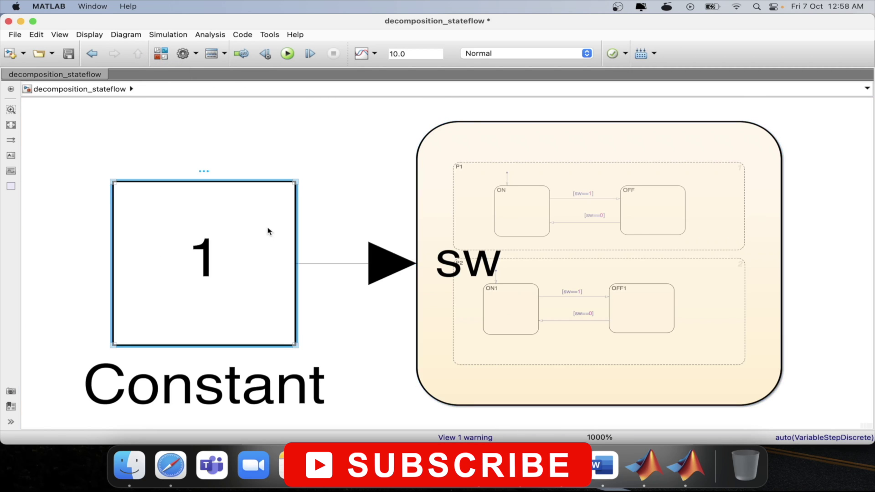
{"action": "double_click", "coordinate": [452, 287]}
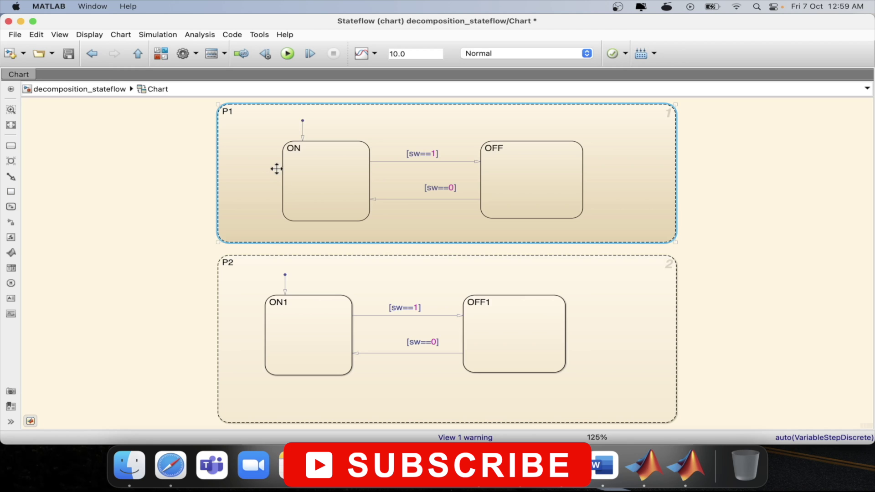
{"action": "left_click", "coordinate": [314, 55]}
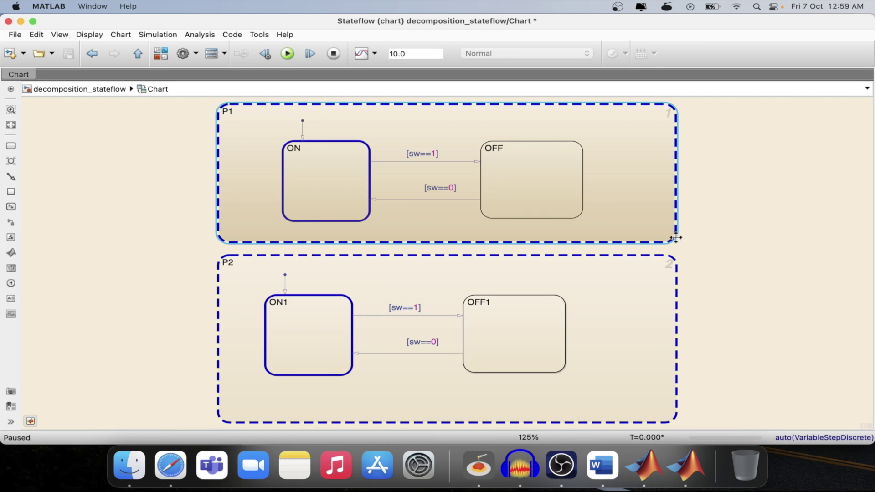
- Inspect superstates P1 and P2 at T=0, with ON and ON1 active together
{"action": "mouse_move", "coordinate": [365, 238]}
{"action": "left_click", "coordinate": [357, 256]}
{"action": "left_click", "coordinate": [362, 240]}
{"action": "left_click", "coordinate": [223, 258]}
{"action": "mouse_move", "coordinate": [509, 282]}
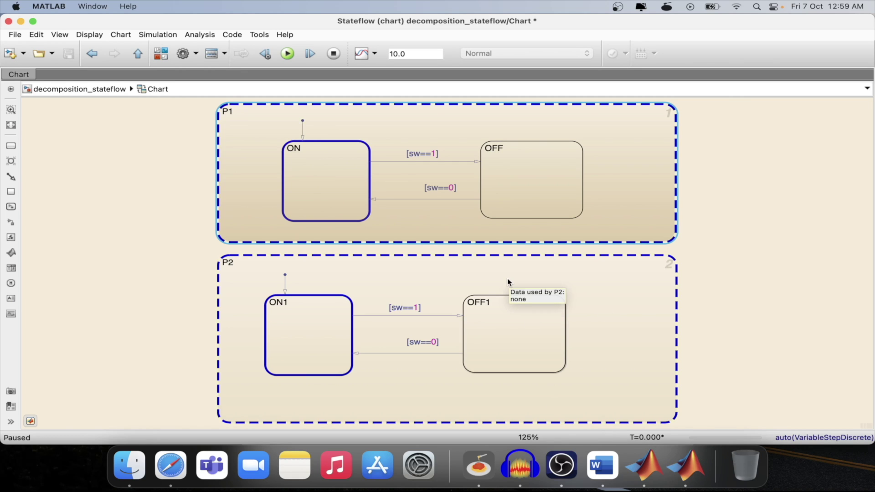
- Step the simulation to T=0.200 so OFF in P1 and OFF1 in P2 become active
{"action": "left_click", "coordinate": [310, 56]}
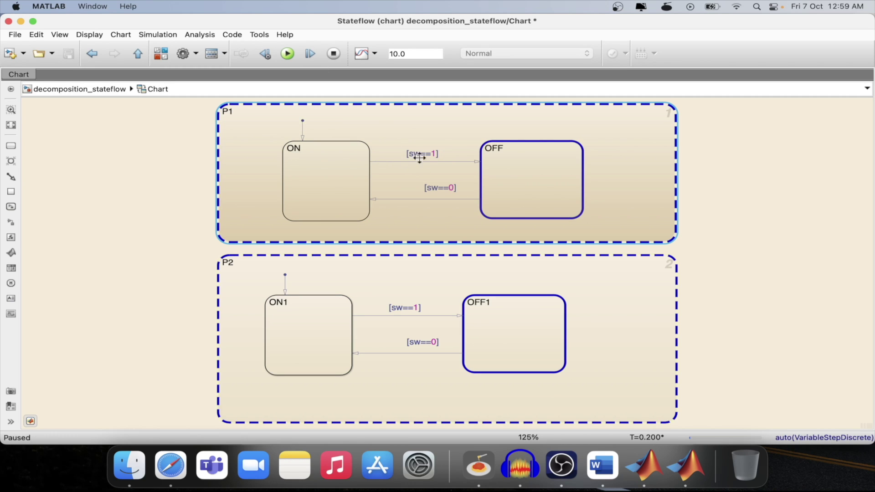
{"action": "mouse_move", "coordinate": [410, 163]}
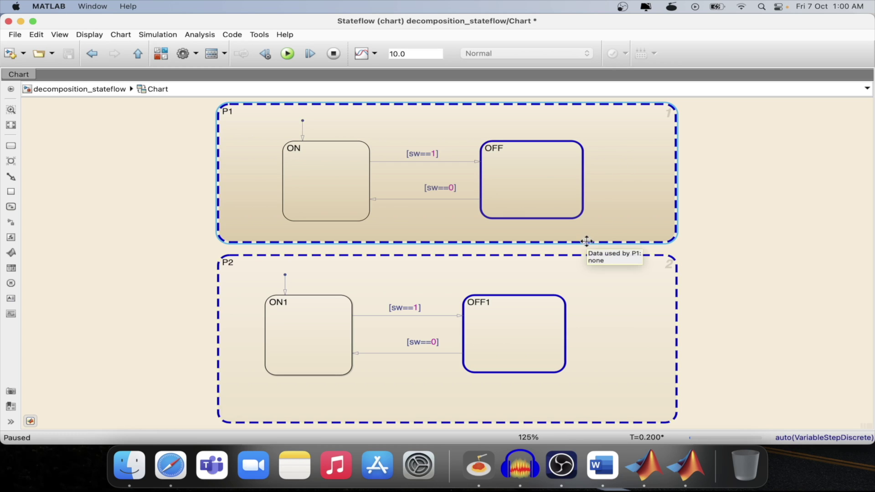
{"action": "left_click", "coordinate": [619, 269]}
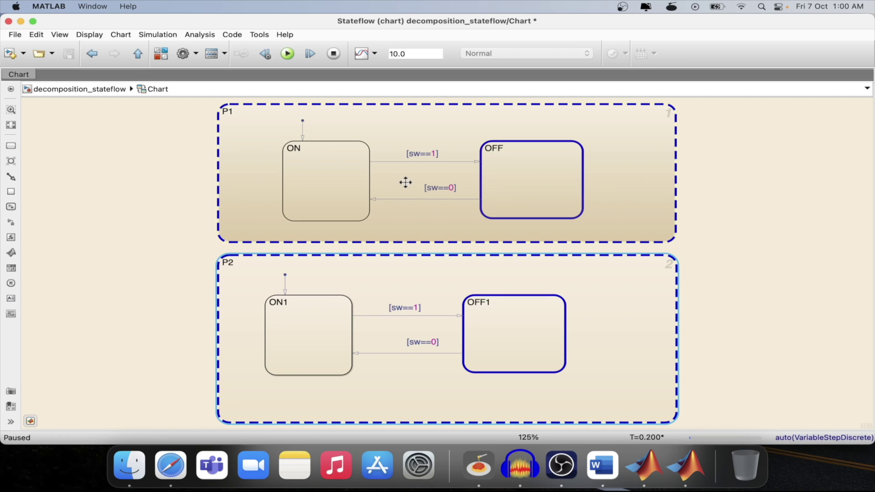
{"action": "mouse_move", "coordinate": [262, 161]}
- Set the Constant block value to 0 in the parent model and reopen the chart
{"action": "left_click", "coordinate": [138, 55]}
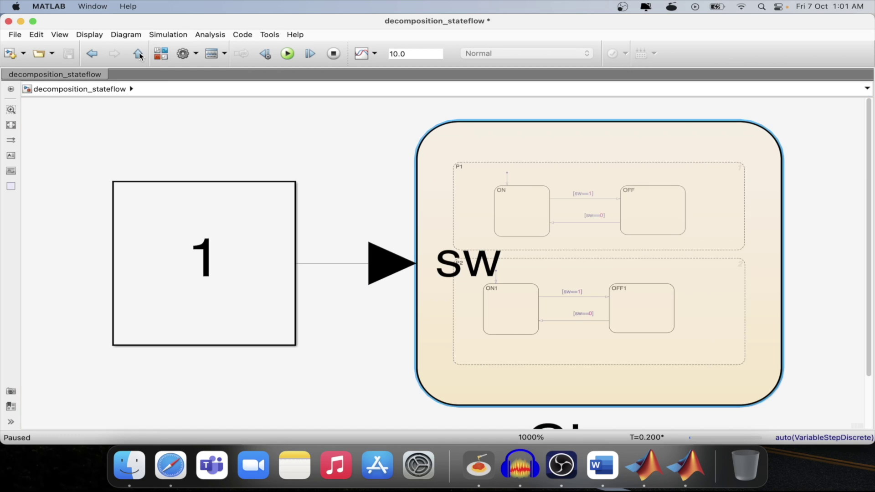
{"action": "double_click", "coordinate": [205, 271]}
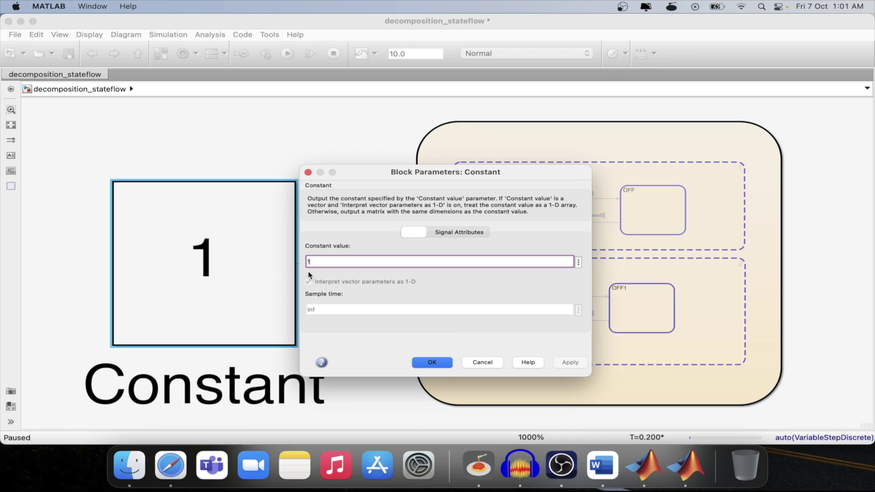
{"action": "type", "text": "0"}
{"action": "key", "text": "Return"}
{"action": "double_click", "coordinate": [621, 252]}
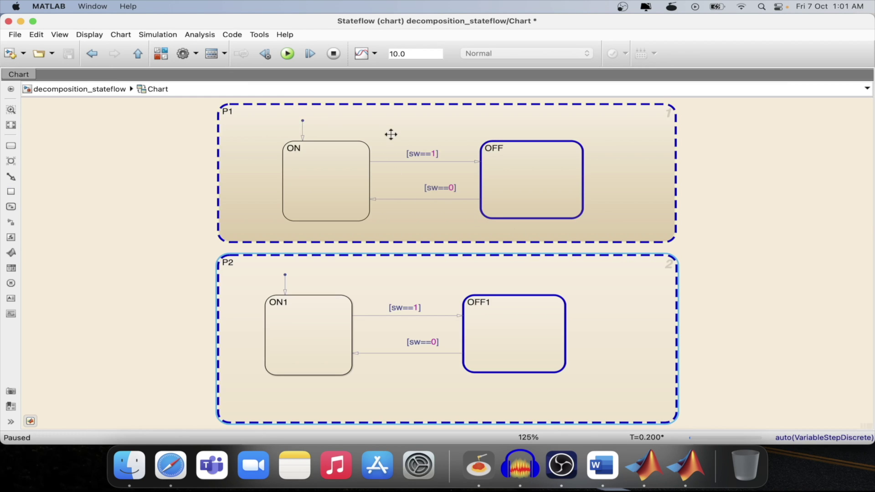